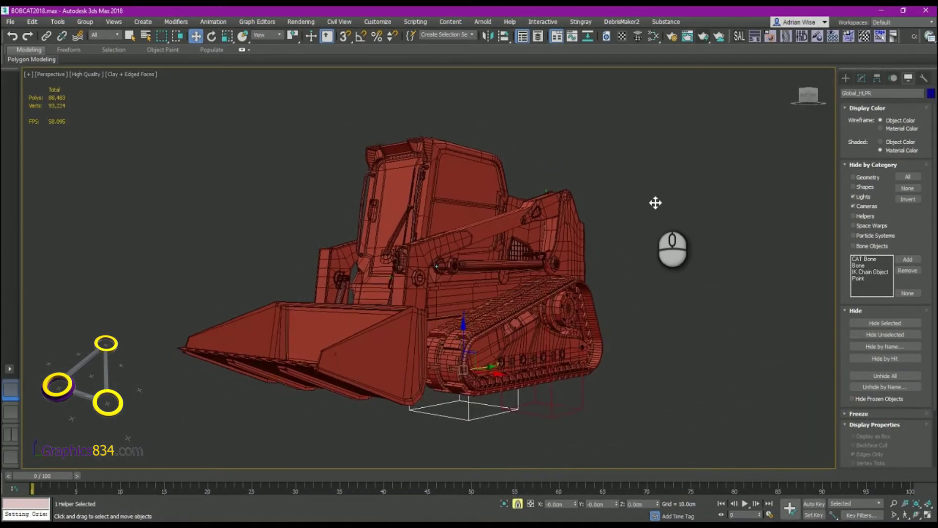
Orbit and zoom around the loader to inspect it, ending on its right front
{"action": "middle_click_drag", "start_coordinate": [655, 202], "coordinate": [509, 310], "text": "alt"}
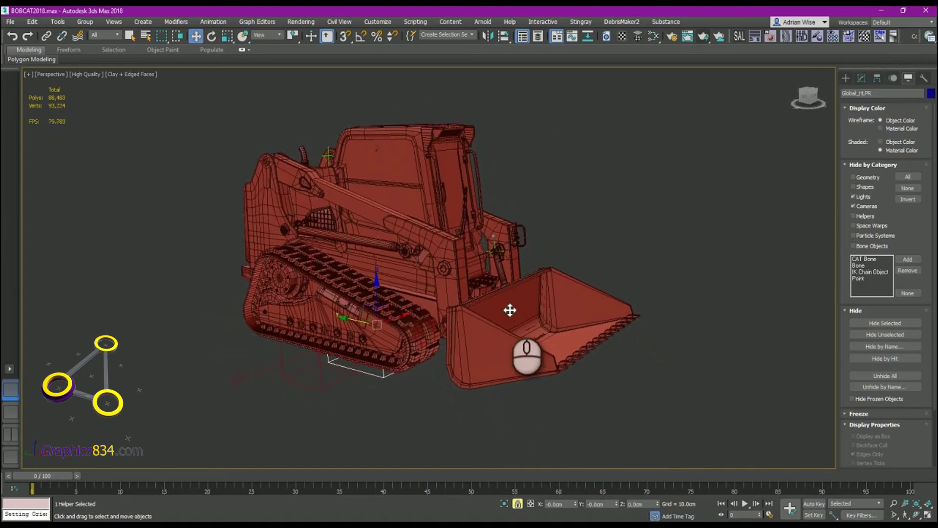
{"action": "scroll", "coordinate": [509, 310], "scroll_direction": "up", "scroll_amount": 2}
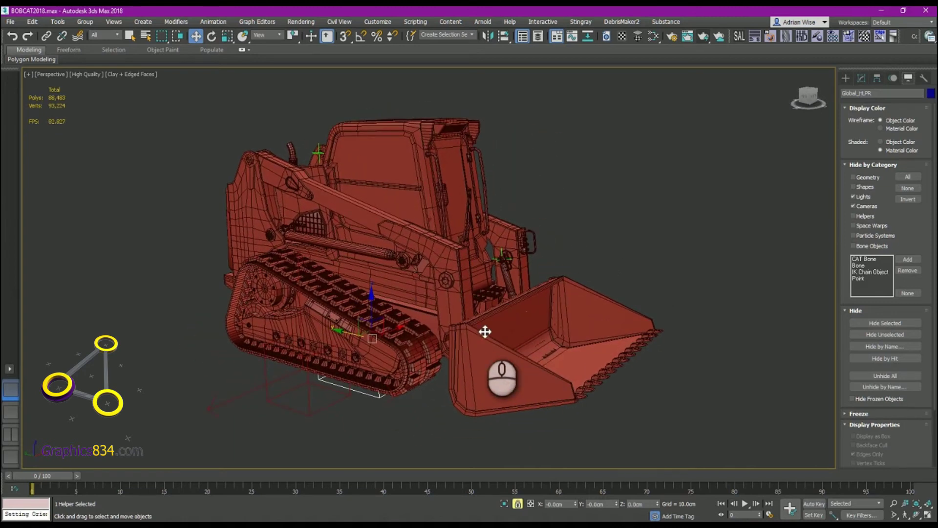
{"action": "middle_click_drag", "start_coordinate": [485, 331], "coordinate": [512, 349], "text": "alt"}
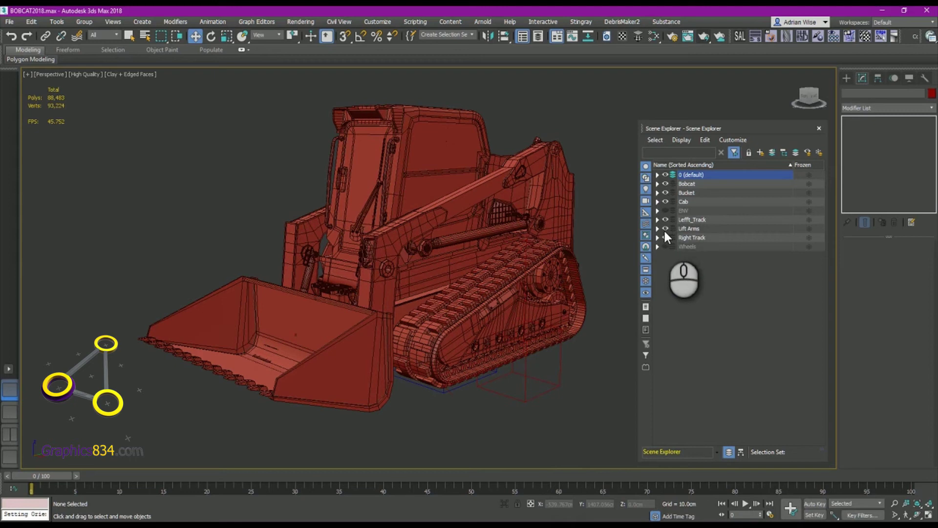
Hide the Lift Arms, Cab, Bucket and Bobcat layers so only the tracks remain
{"action": "left_click", "coordinate": [665, 228]}
{"action": "left_click", "coordinate": [665, 201]}
{"action": "left_click", "coordinate": [665, 192]}
{"action": "left_click", "coordinate": [665, 183]}
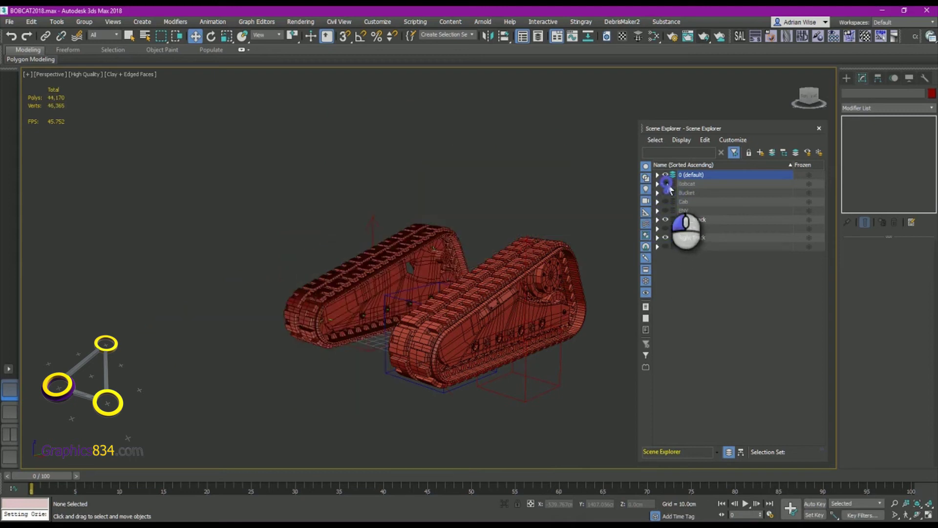
{"action": "middle_click_drag", "start_coordinate": [606, 191], "coordinate": [486, 196], "text": "alt"}
Hide the Right_Track_Shroud object from the scene
{"action": "left_click", "coordinate": [372, 230]}
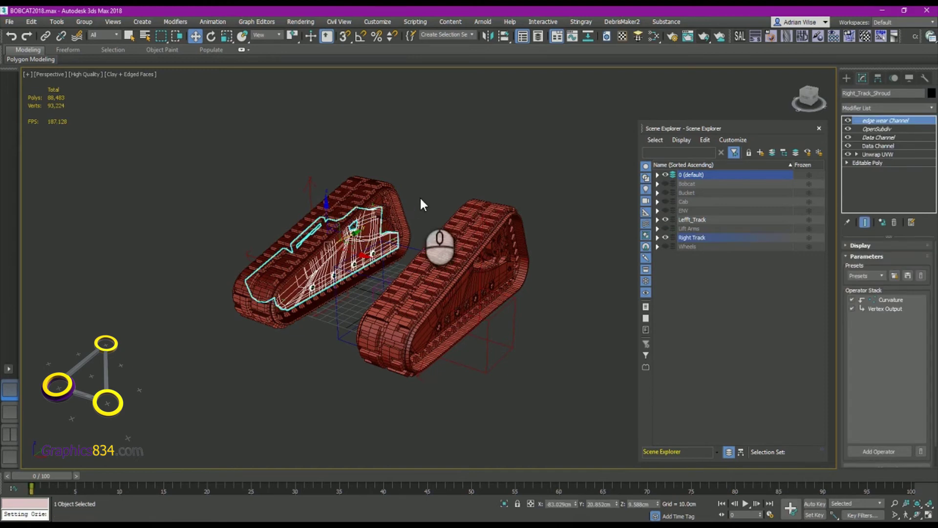
{"action": "right_click", "coordinate": [438, 191]}
{"action": "left_click", "coordinate": [464, 152]}
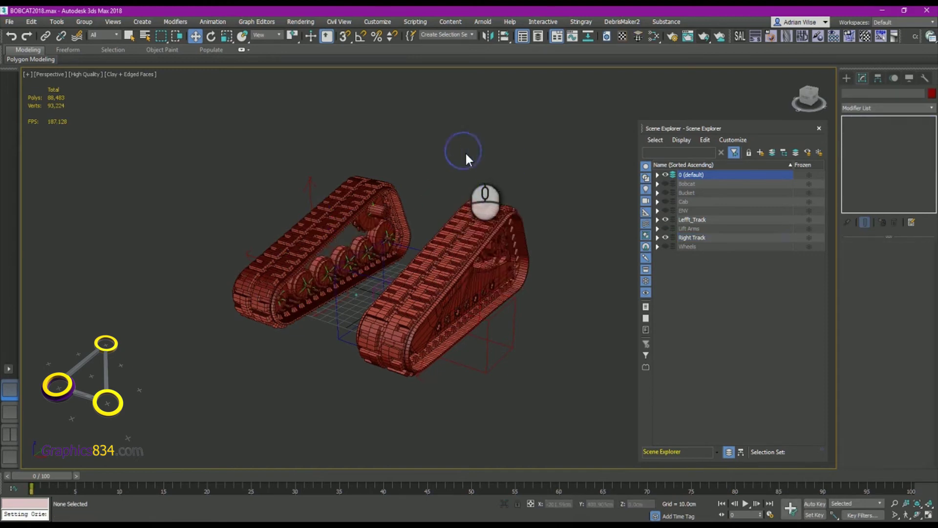
{"action": "middle_click_drag", "start_coordinate": [465, 156], "coordinate": [405, 197], "text": "alt"}
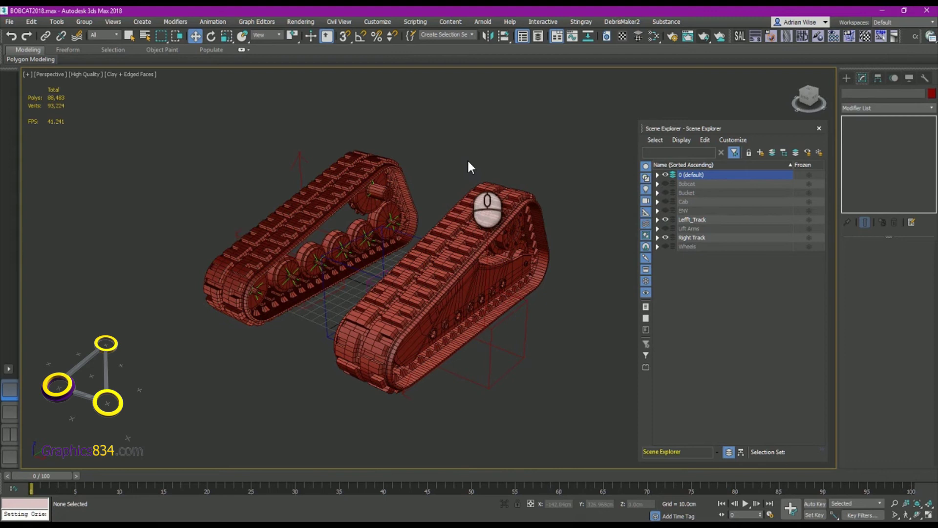
Inspect Left_Track_Tread's Path Deform binding, then select the Global_HLPR helper
{"action": "left_click", "coordinate": [485, 194]}
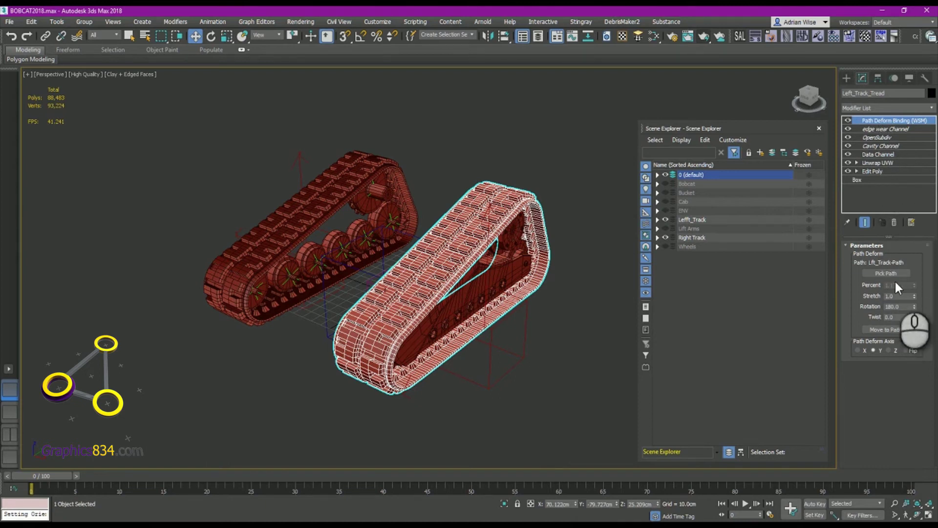
{"action": "middle_click_drag", "start_coordinate": [555, 261], "coordinate": [321, 268], "text": "alt"}
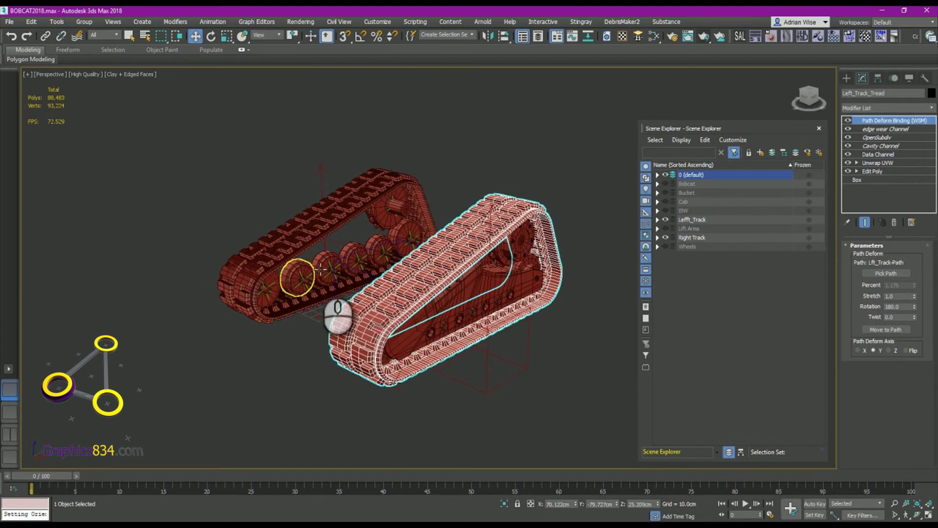
{"action": "left_click", "coordinate": [363, 276]}
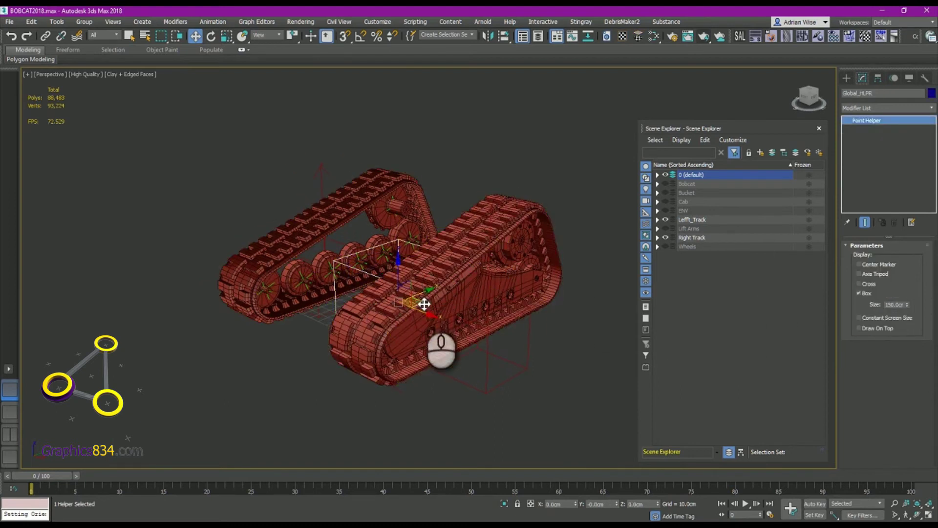
{"action": "scroll", "coordinate": [392, 297], "scroll_direction": "up", "scroll_amount": 5}
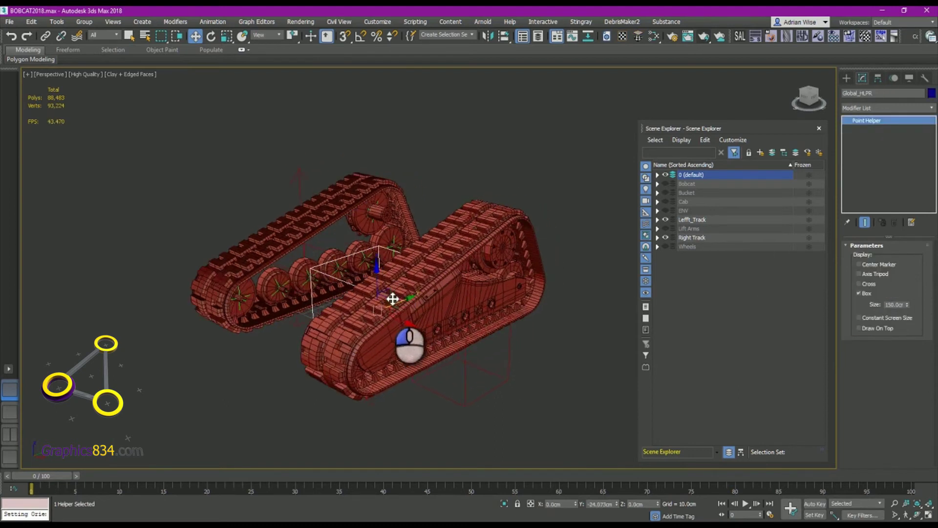
Review the expose-transform helper for Lft_Track_HLPR and frame Left_Track_Tread
{"action": "left_click", "coordinate": [319, 280]}
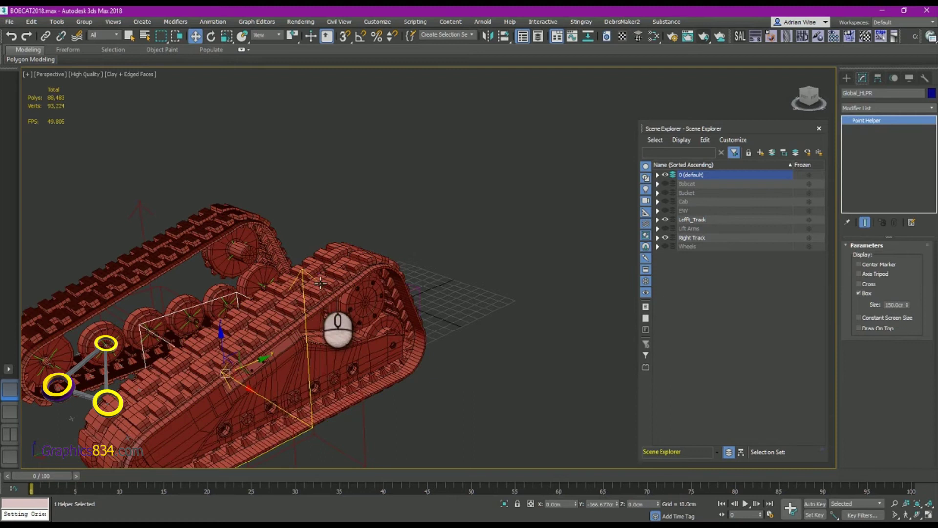
{"action": "left_click", "coordinate": [383, 269]}
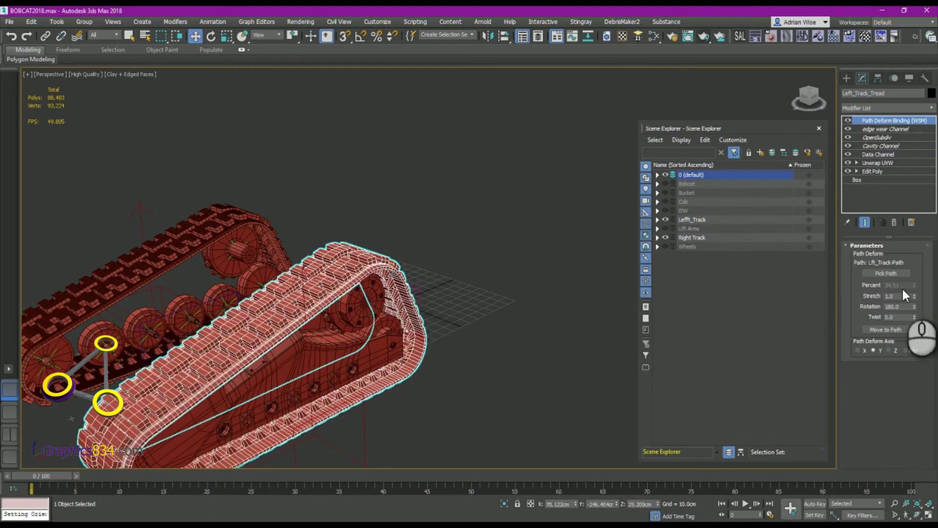
{"action": "key", "text": "z"}
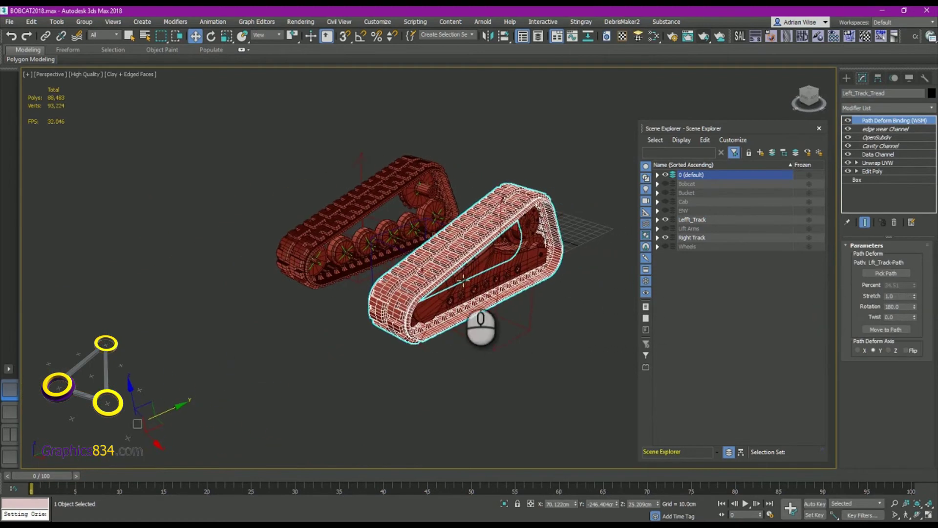
{"action": "middle_click_drag", "start_coordinate": [310, 304], "coordinate": [508, 340], "text": "alt"}
{"action": "left_click", "coordinate": [383, 246]}
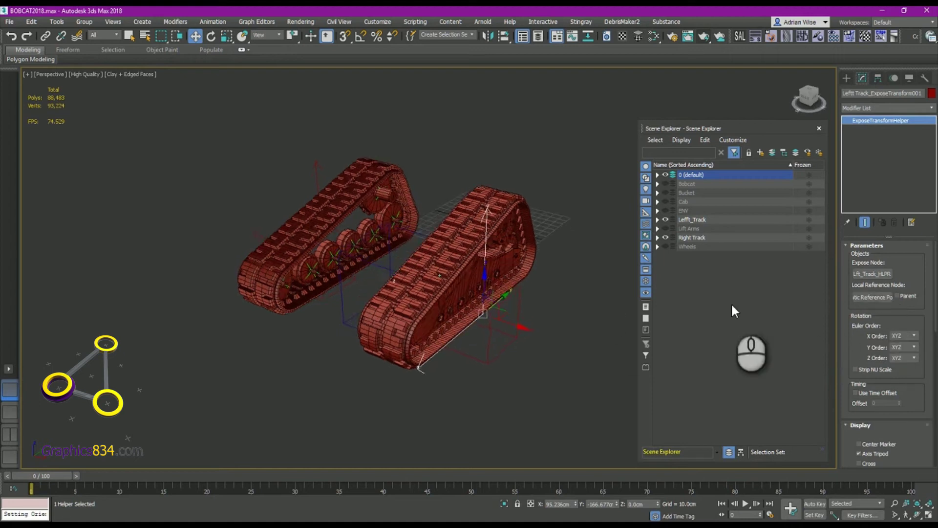
Select the 150 cm Global_HLPR box helper between the two tracks
{"action": "middle_click_drag", "start_coordinate": [562, 254], "coordinate": [497, 332], "text": "alt"}
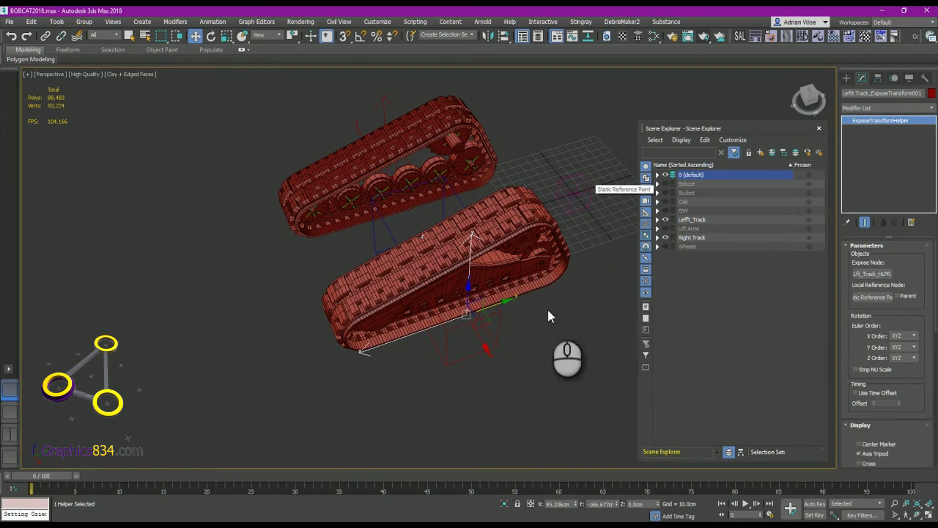
{"action": "middle_click_drag", "start_coordinate": [611, 229], "coordinate": [555, 199], "text": "alt"}
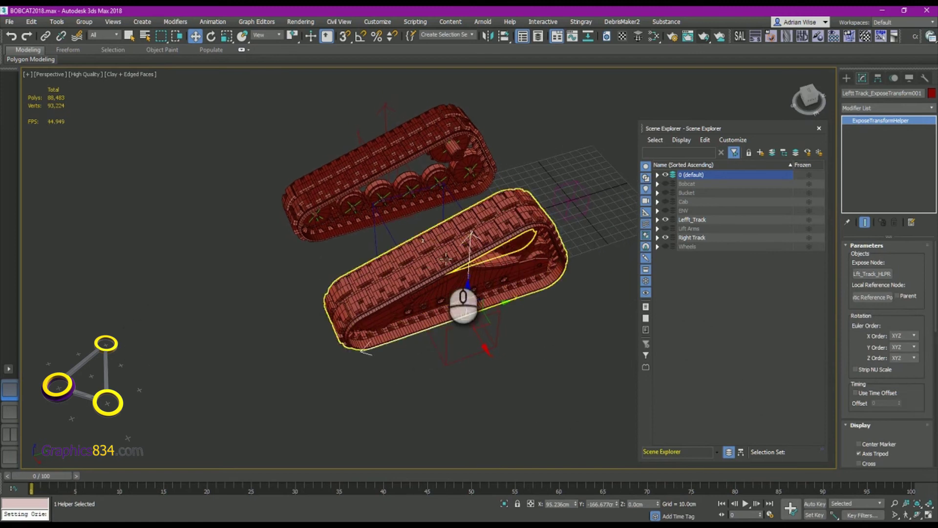
{"action": "middle_click_drag", "start_coordinate": [446, 263], "coordinate": [460, 322], "text": "alt"}
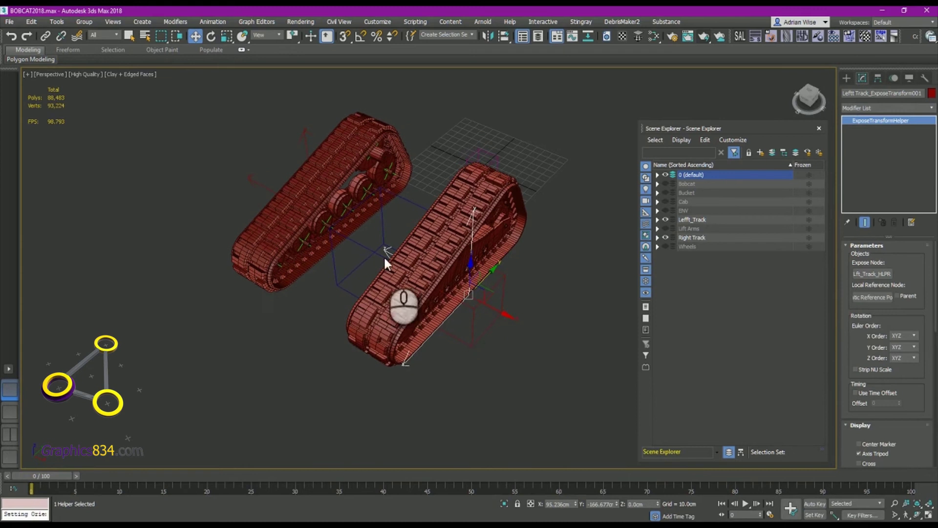
{"action": "left_click", "coordinate": [363, 258]}
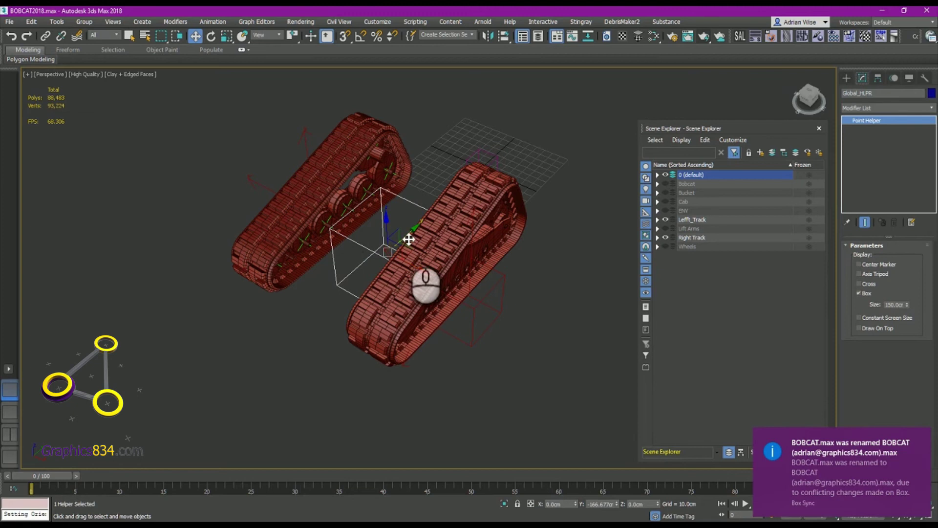
Rotate Global_HLPR about -49° around Z so both tracks swing with it
{"action": "left_click_drag", "start_coordinate": [408, 239], "coordinate": [379, 253]}
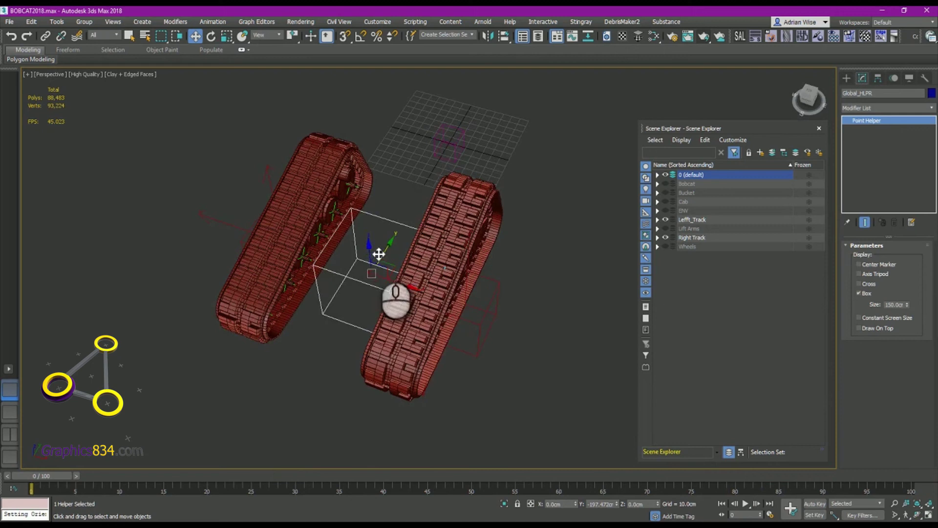
{"action": "middle_click_drag", "start_coordinate": [378, 253], "coordinate": [476, 143], "text": "alt"}
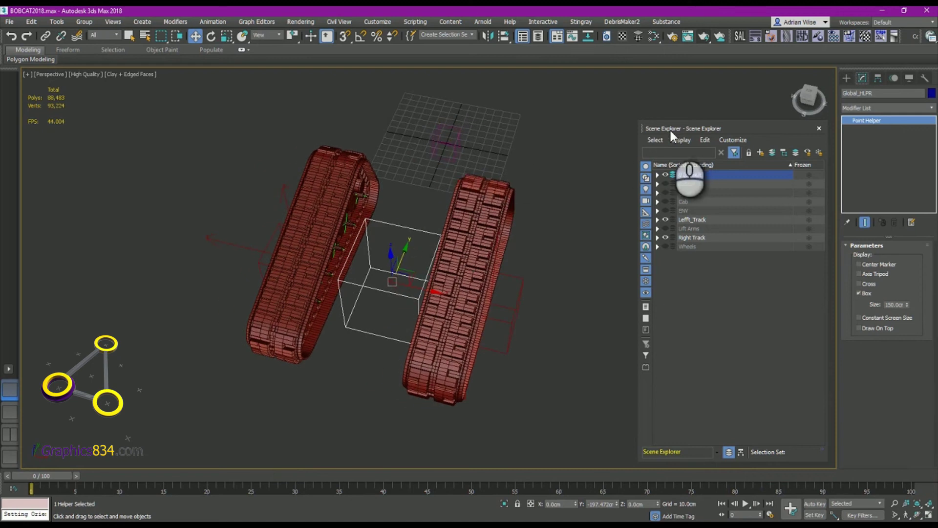
{"action": "middle_click_drag", "start_coordinate": [552, 210], "coordinate": [445, 340], "text": "alt"}
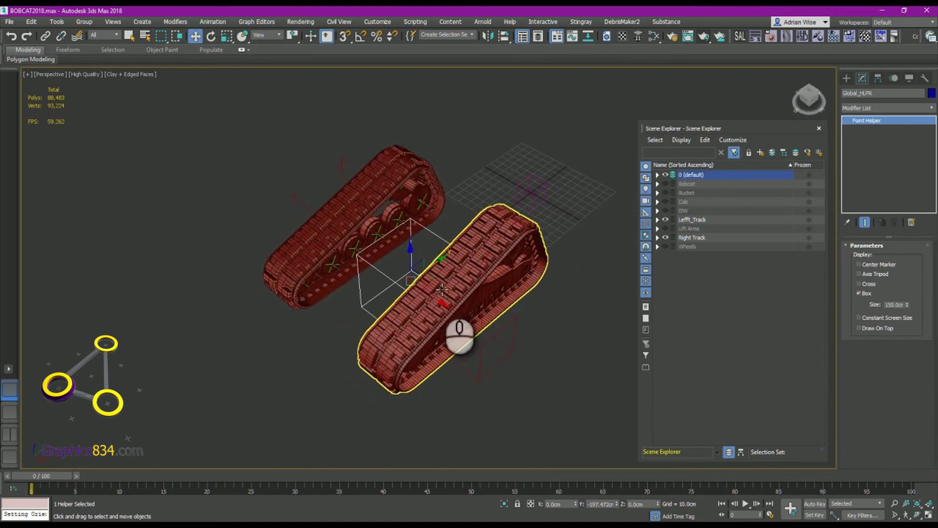
{"action": "key", "text": "e"}
{"action": "middle_click_drag", "start_coordinate": [438, 293], "coordinate": [429, 311], "text": "alt"}
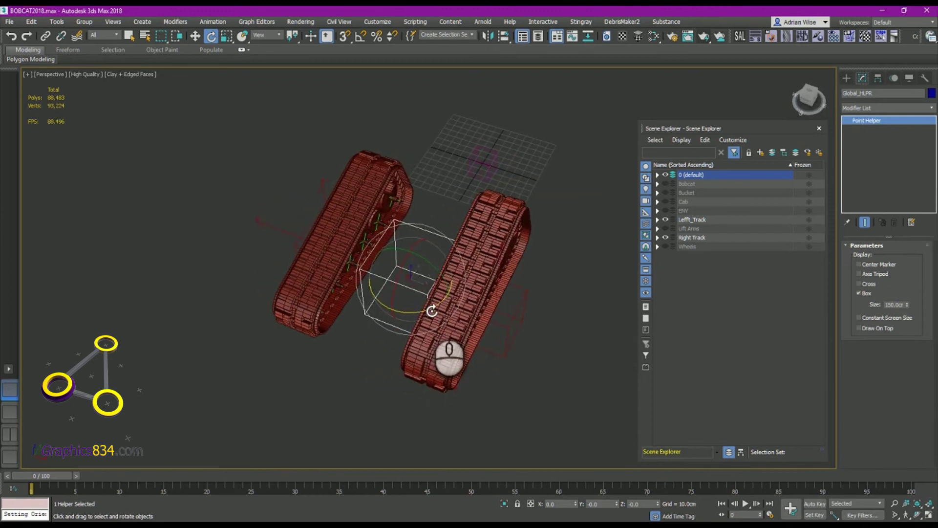
{"action": "left_click_drag", "start_coordinate": [431, 311], "coordinate": [473, 225]}
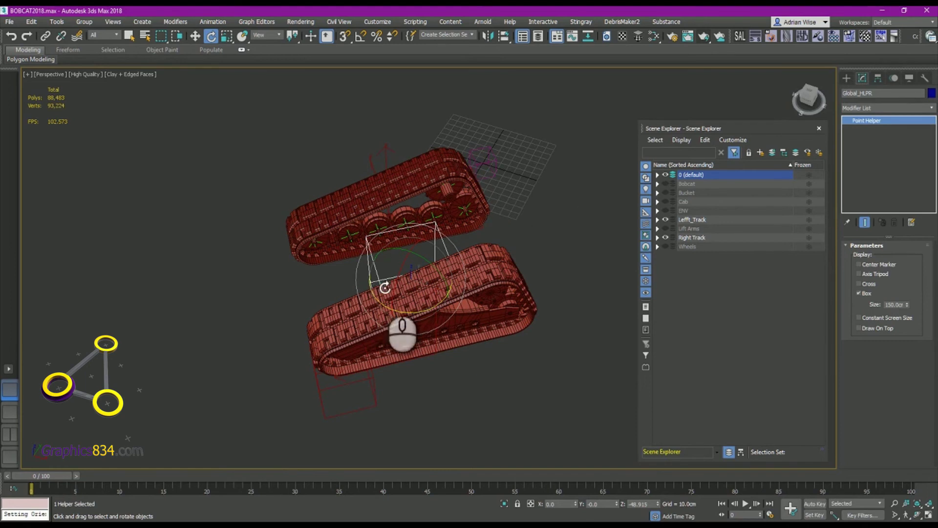
Switch to Local reference coordinates and slide the helper and both tracks sideways
{"action": "key", "text": "w"}
{"action": "left_click", "coordinate": [272, 38]}
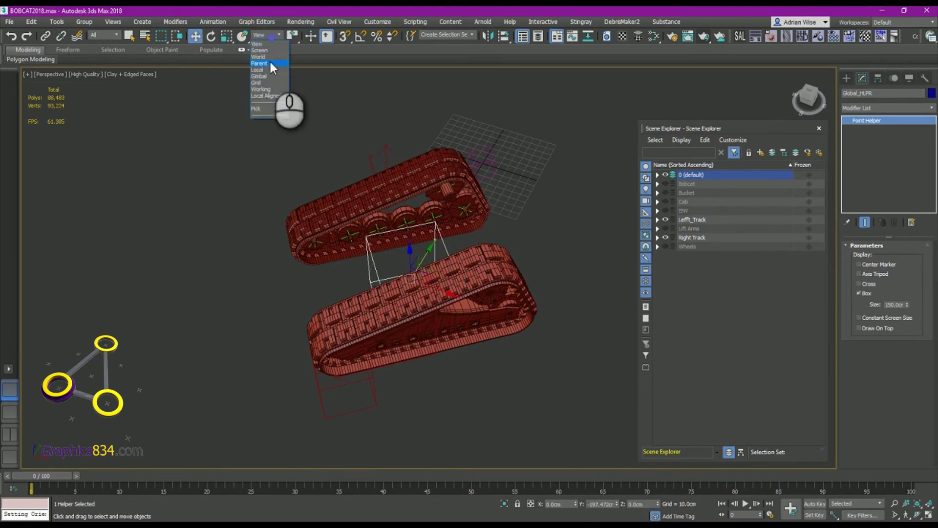
{"action": "left_click", "coordinate": [266, 66]}
{"action": "left_click", "coordinate": [454, 275]}
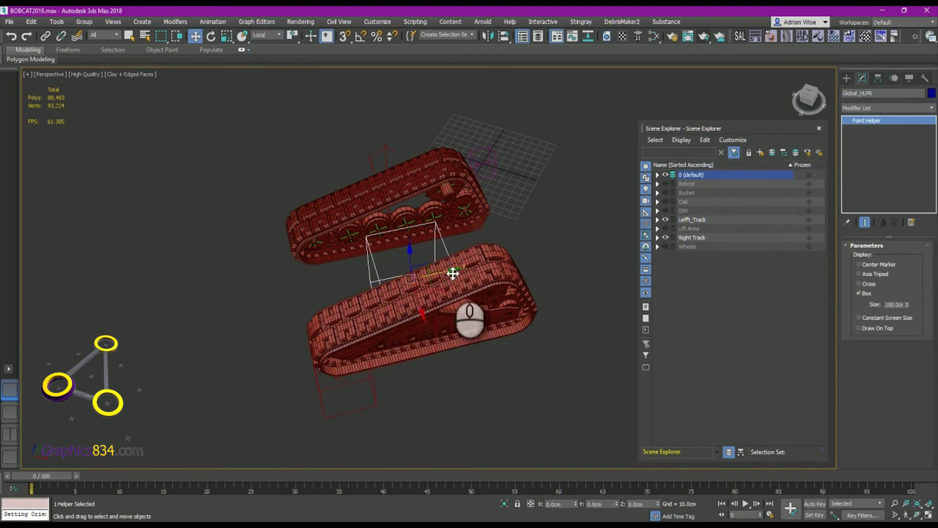
{"action": "left_click_drag", "start_coordinate": [453, 272], "coordinate": [282, 289]}
Turn the helper further, then try a move and cancel it
{"action": "key", "text": "e"}
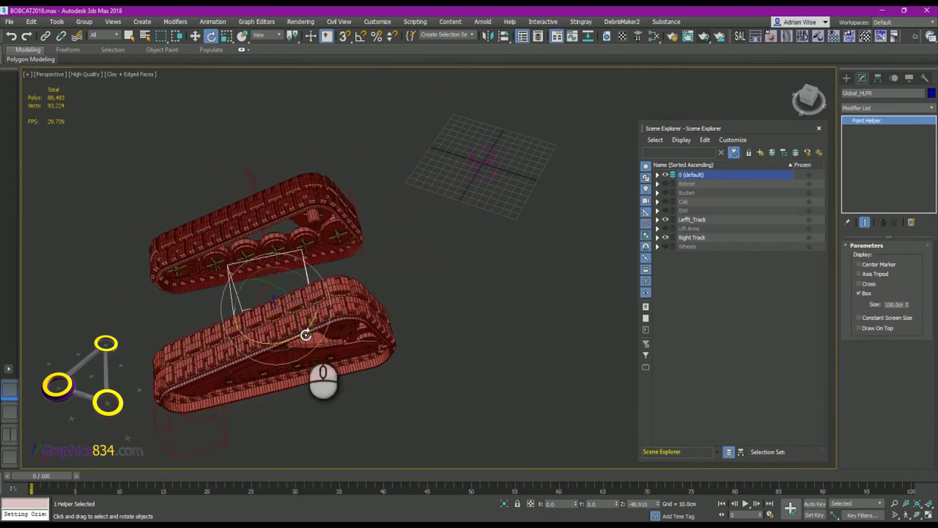
{"action": "left_click_drag", "start_coordinate": [305, 335], "coordinate": [255, 304]}
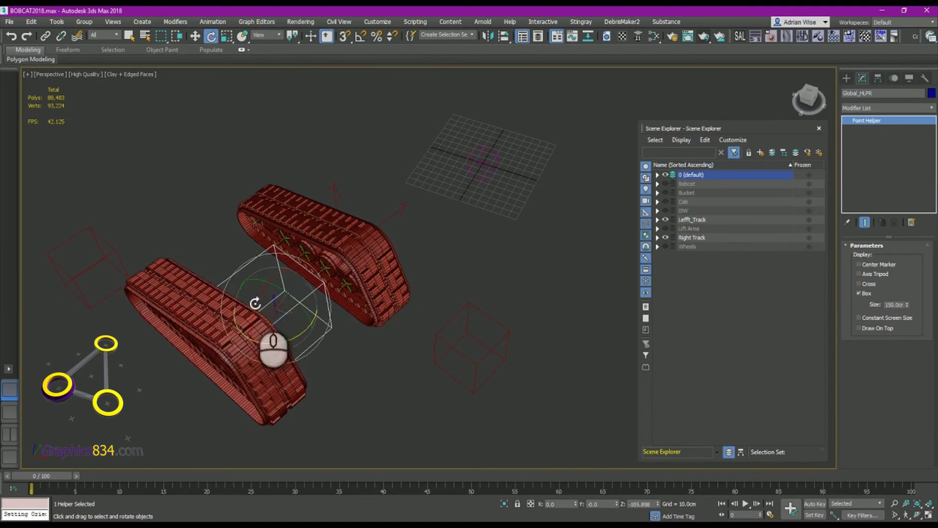
{"action": "key", "text": "w"}
{"action": "left_click_drag", "start_coordinate": [298, 328], "coordinate": [303, 310]}
{"action": "right_click", "coordinate": [303, 310]}
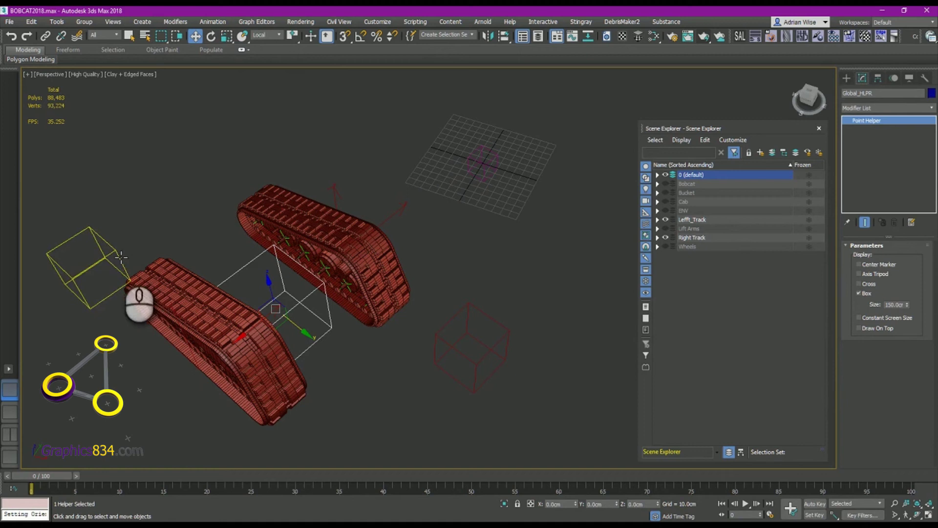
Rotate the helper about 96°, then swing it to rest near 5.73° around Z
{"action": "key", "text": "e"}
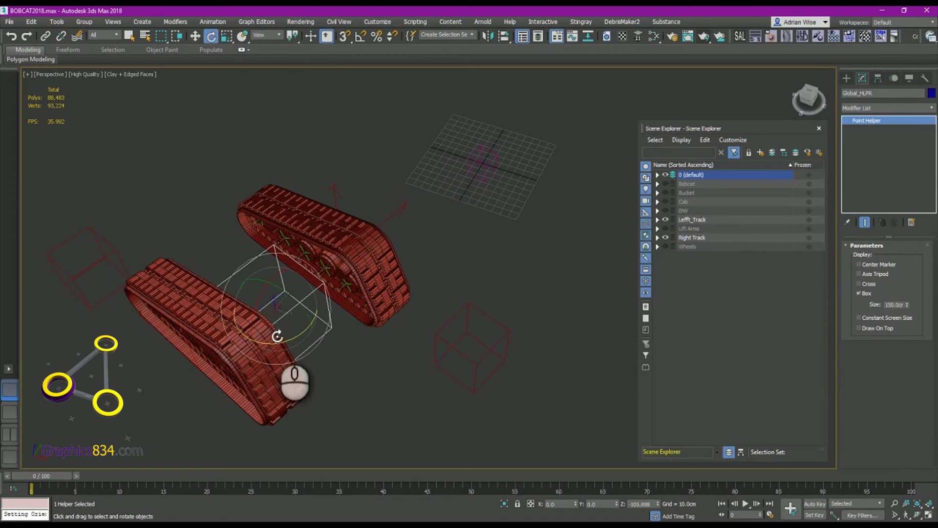
{"action": "left_click_drag", "start_coordinate": [282, 343], "coordinate": [374, 308]}
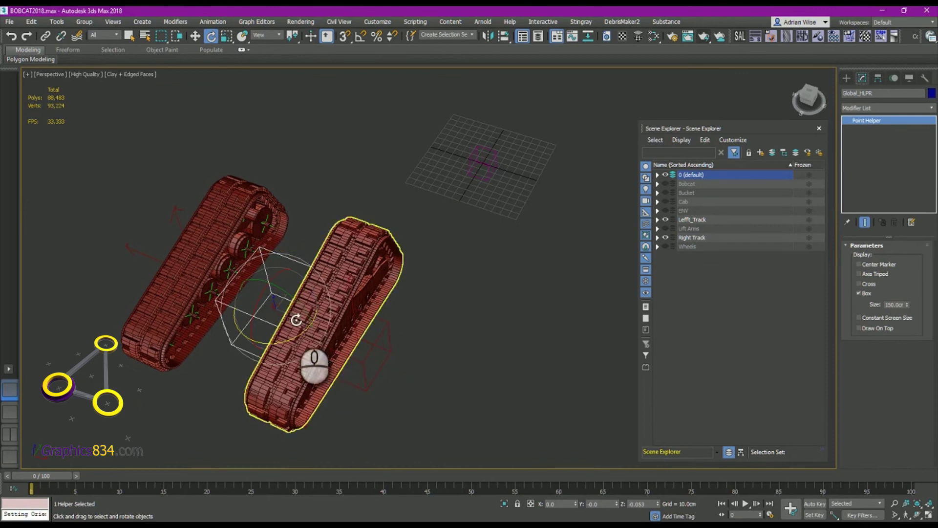
{"action": "middle_click_drag", "start_coordinate": [372, 350], "coordinate": [377, 261], "text": "alt"}
{"action": "left_click_drag", "start_coordinate": [374, 260], "coordinate": [372, 240]}
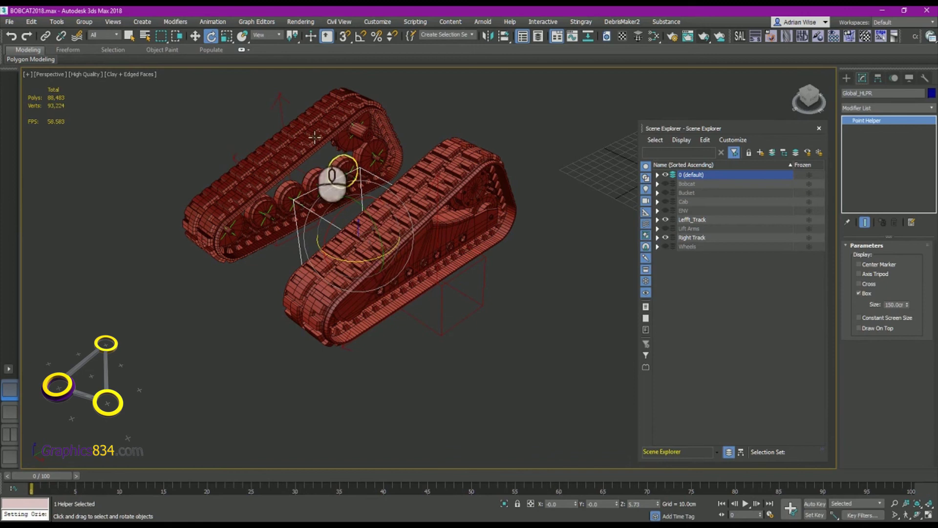
Slide the helper back and forth in Local coordinates, then unhide Bobcat, Bucket and Cab
{"action": "left_click", "coordinate": [267, 34]}
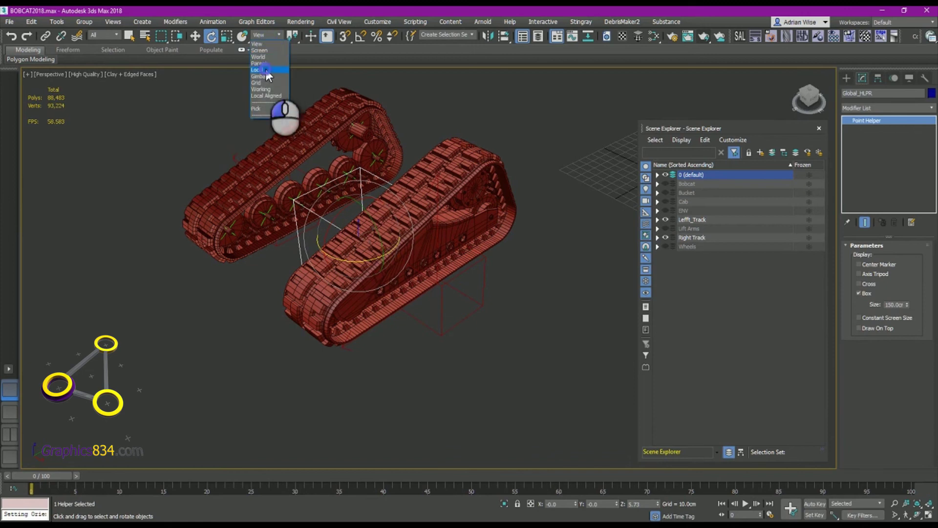
{"action": "left_click", "coordinate": [264, 70]}
{"action": "middle_click_drag", "start_coordinate": [333, 244], "coordinate": [247, 275], "text": "alt"}
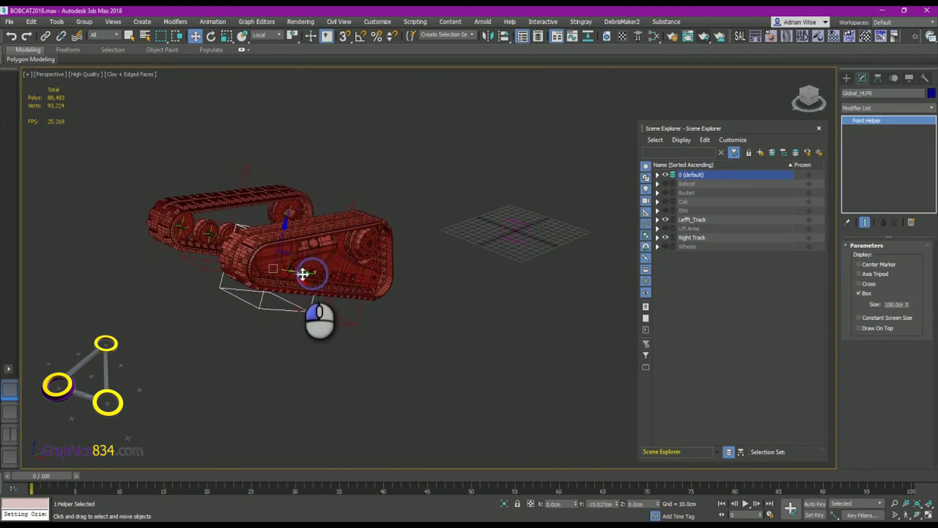
{"action": "left_click_drag", "start_coordinate": [282, 269], "coordinate": [253, 258]}
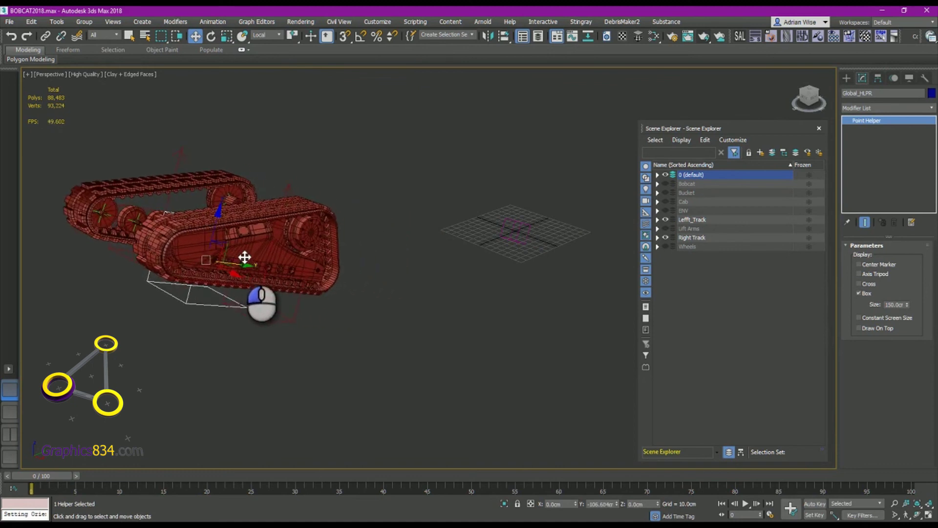
{"action": "left_click_drag", "start_coordinate": [244, 257], "coordinate": [266, 259]}
{"action": "left_click_drag", "start_coordinate": [665, 183], "coordinate": [667, 203]}
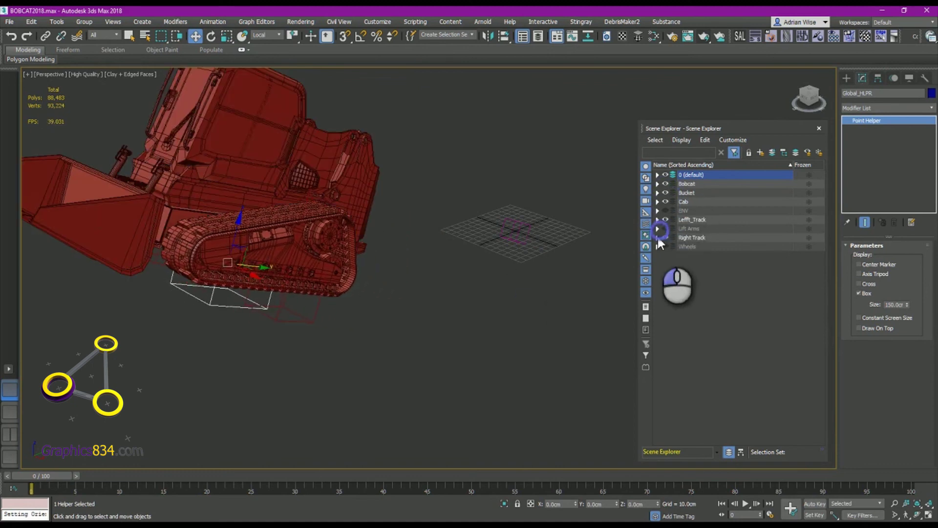
Show the Right Track and Lift Arms layers and move the whole Bobcat rig left
{"action": "left_click", "coordinate": [665, 237]}
{"action": "left_click", "coordinate": [665, 229]}
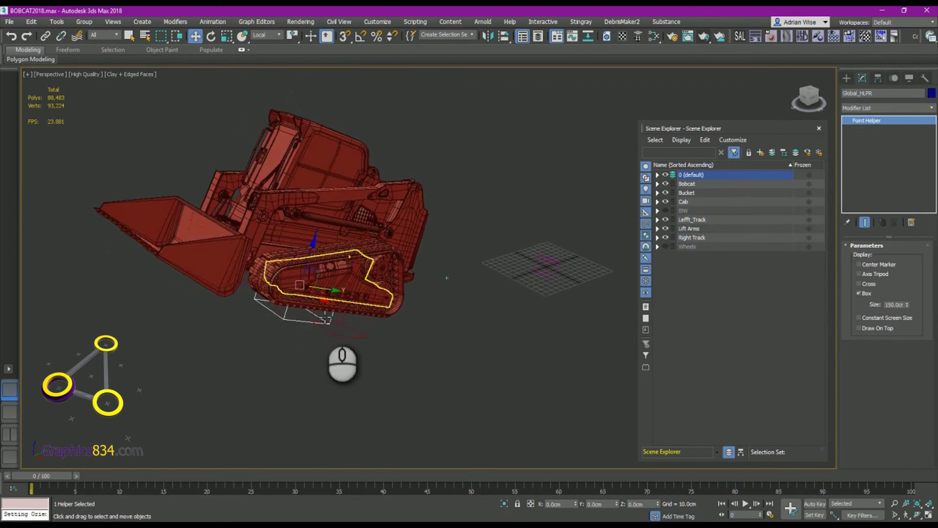
{"action": "middle_click_drag", "start_coordinate": [332, 290], "coordinate": [310, 268], "text": "alt"}
{"action": "key", "text": "e"}
{"action": "key", "text": "w"}
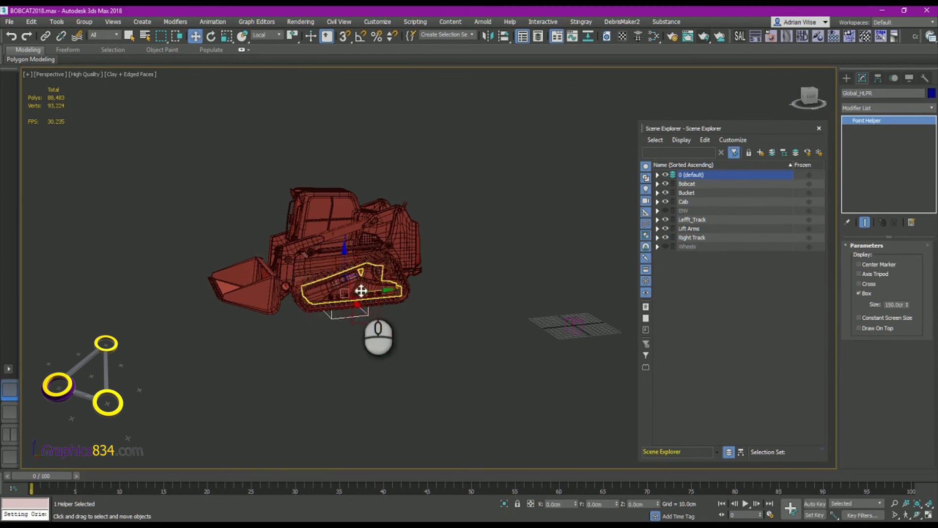
{"action": "left_click_drag", "start_coordinate": [377, 294], "coordinate": [205, 309]}
Move the Bobcat rig up and left, then undo the recent transforms
{"action": "key", "text": "e"}
{"action": "key", "text": "w"}
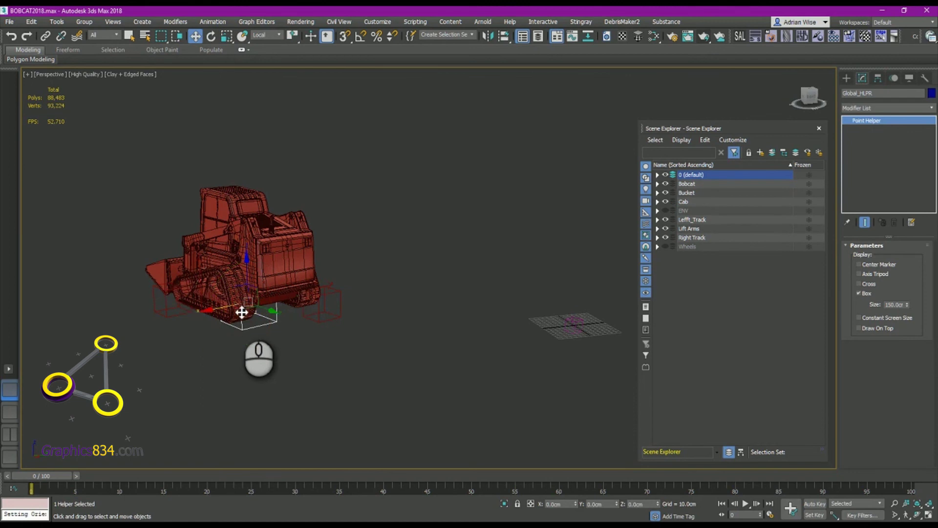
{"action": "left_click_drag", "start_coordinate": [268, 313], "coordinate": [205, 269]}
{"action": "key", "text": "ctrl+z"}
{"action": "key", "text": "ctrl+z"}
{"action": "key", "text": "ctrl+z"}
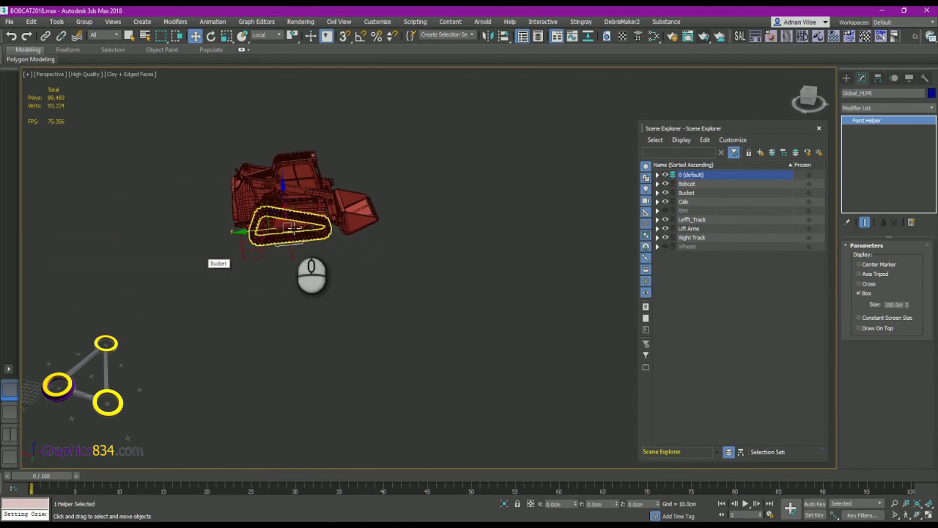
{"action": "key", "text": "ctrl+z"}
{"action": "key", "text": "e"}
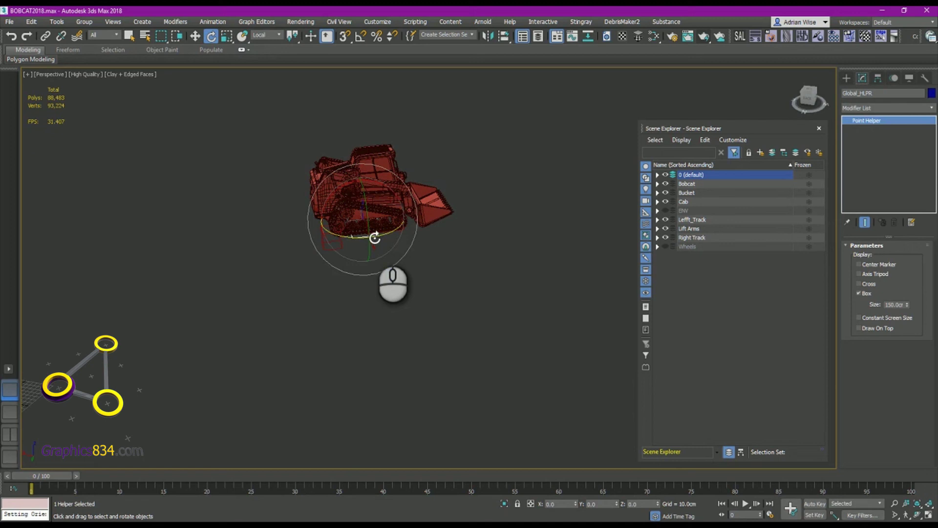
Rotate the Bobcat rig about 82°, then about 89° via Global_HLPR
{"action": "left_click_drag", "start_coordinate": [392, 235], "coordinate": [294, 240]}
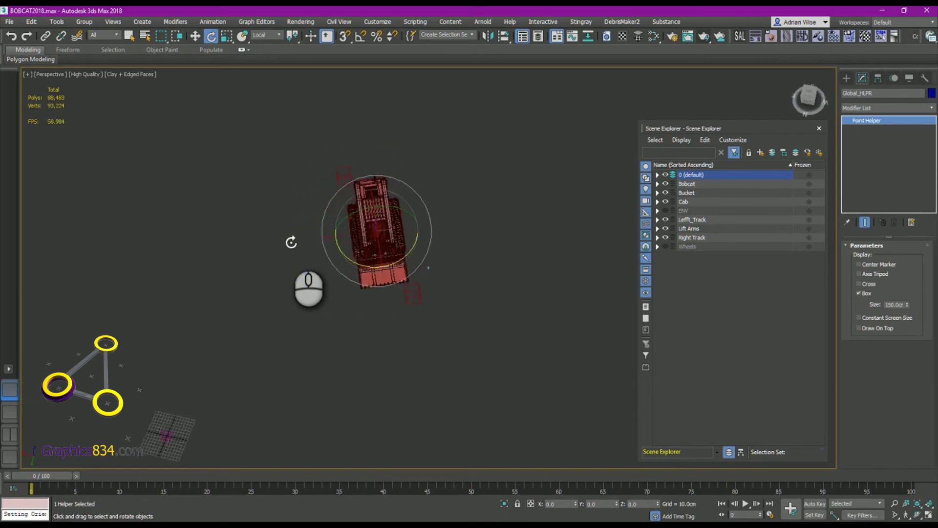
{"action": "scroll", "coordinate": [487, 220], "scroll_direction": "down", "scroll_amount": 3}
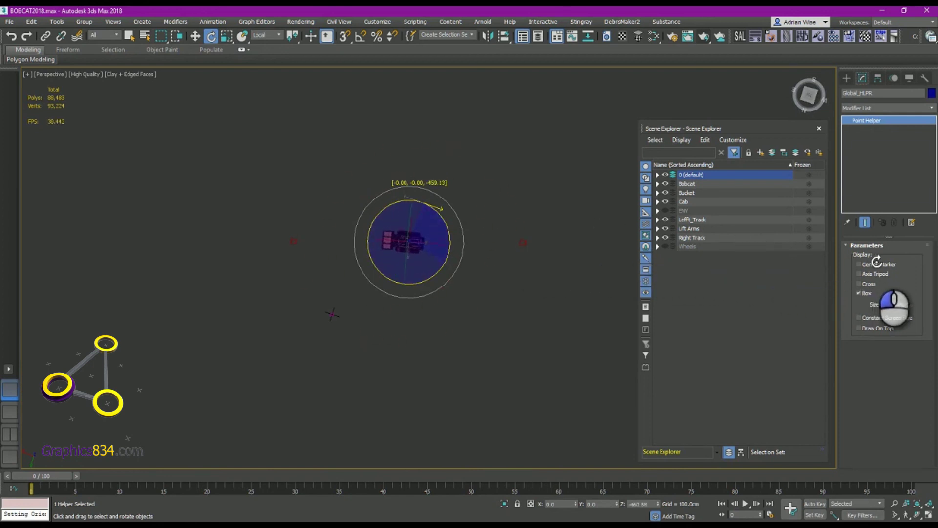
{"action": "left_click_drag", "start_coordinate": [877, 261], "coordinate": [745, 269]}
{"action": "key", "text": "w"}
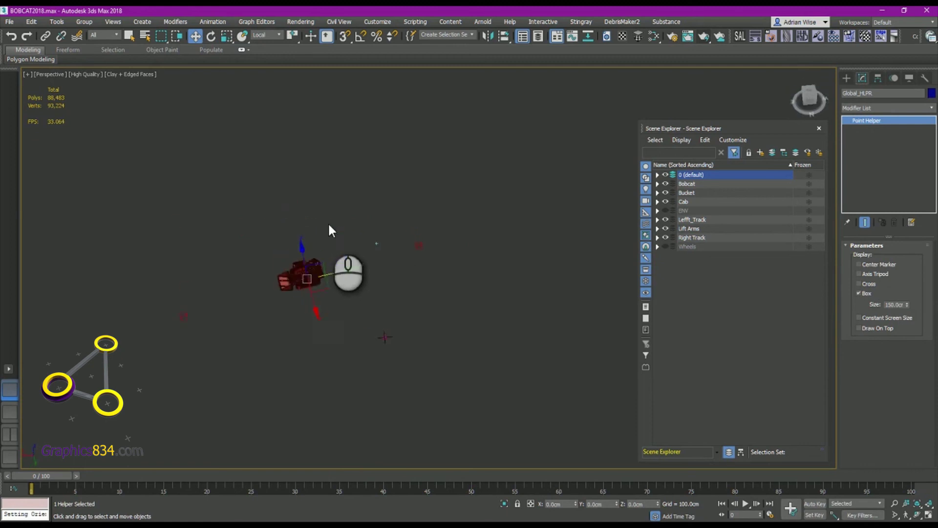
{"action": "scroll", "coordinate": [330, 222], "scroll_direction": "up", "scroll_amount": 10}
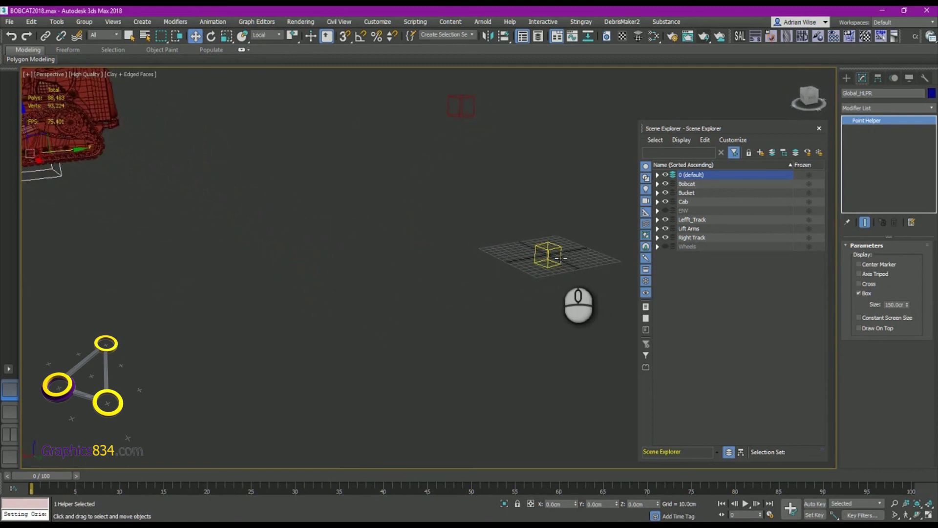